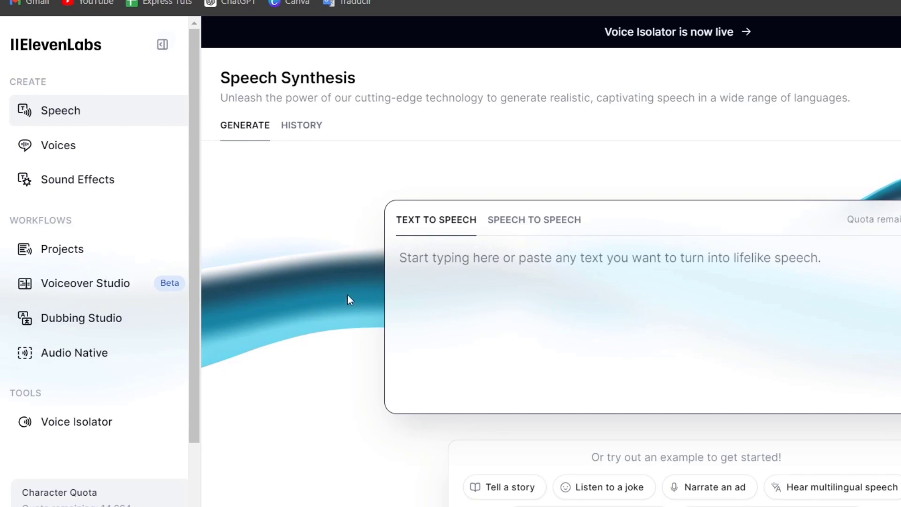
- Go to My Voices, note the no-voices notice, and start adding a generative or cloned voice
{"action": "left_click", "coordinate": [96, 148]}
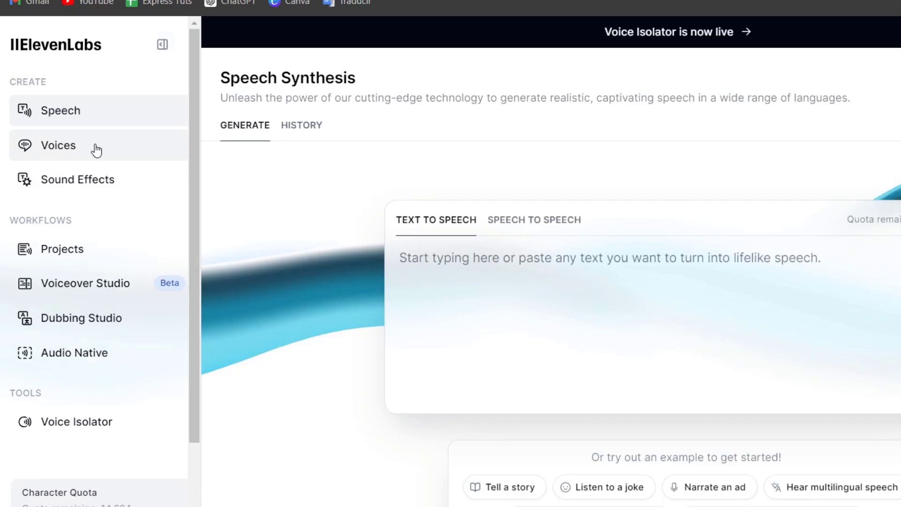
{"action": "left_click_drag", "start_coordinate": [28, 83], "coordinate": [46, 78]}
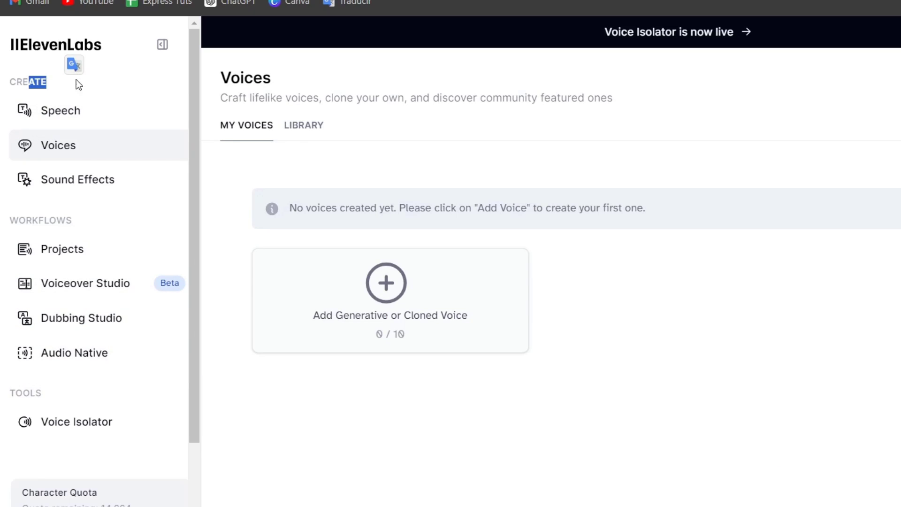
{"action": "left_click", "coordinate": [871, 431]}
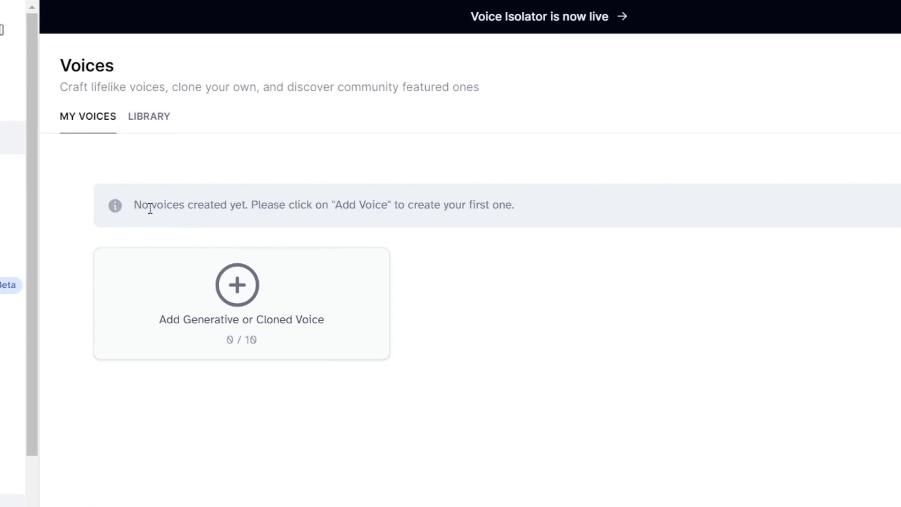
{"action": "left_click_drag", "start_coordinate": [149, 209], "coordinate": [406, 206]}
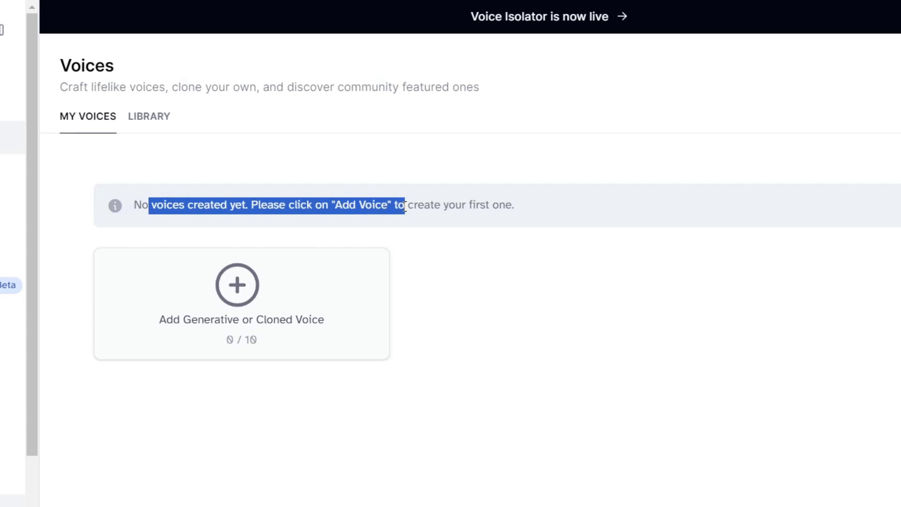
{"action": "left_click", "coordinate": [540, 215]}
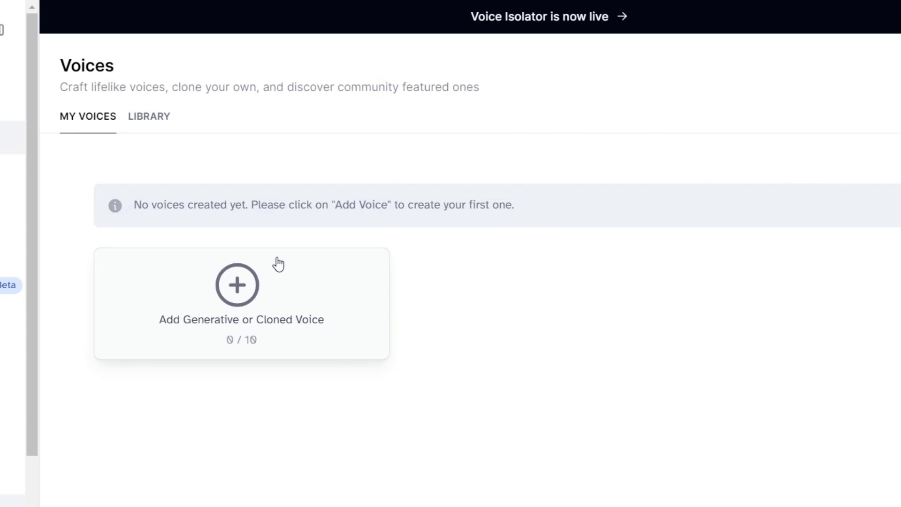
{"action": "left_click", "coordinate": [252, 287]}
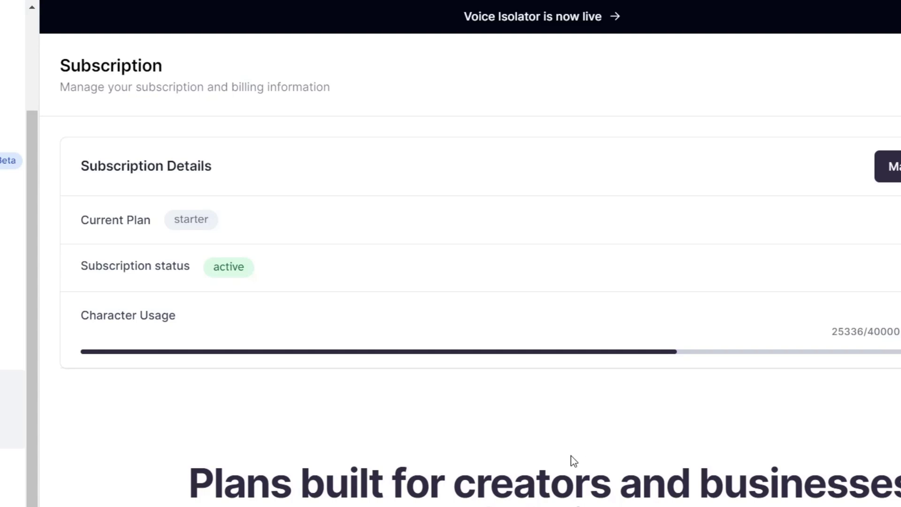
{"action": "scroll", "coordinate": [574, 461], "scroll_direction": "down", "scroll_amount": 3}
{"action": "scroll", "coordinate": [565, 458], "scroll_direction": "down", "scroll_amount": 4}
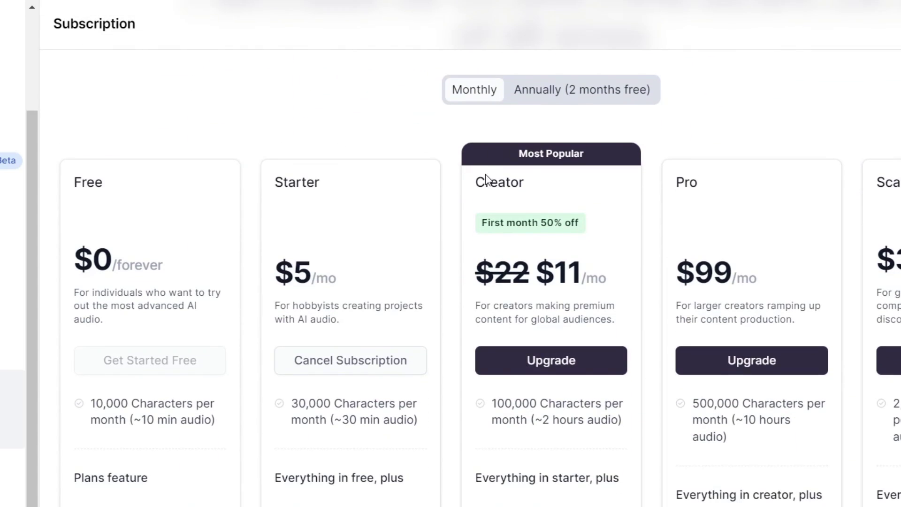
- Compare the Creator, Starter and Free plans, noting Creator's professional voice cloning feature
{"action": "double_click", "coordinate": [486, 180]}
{"action": "scroll", "coordinate": [683, 272], "scroll_direction": "down", "scroll_amount": 3}
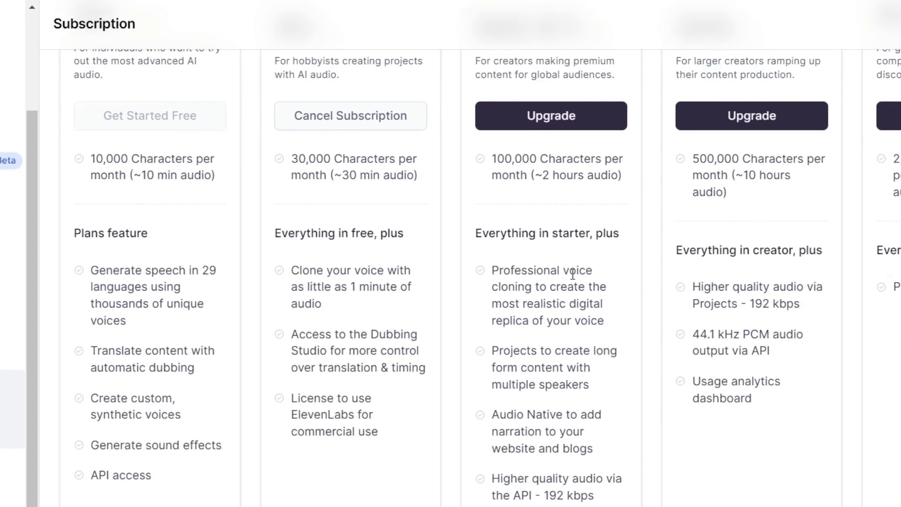
{"action": "mouse_move", "coordinate": [527, 270]}
{"action": "left_mouse_down"}
{"action": "mouse_move", "coordinate": [607, 292]}
{"action": "mouse_move", "coordinate": [616, 327]}
{"action": "left_mouse_up"}
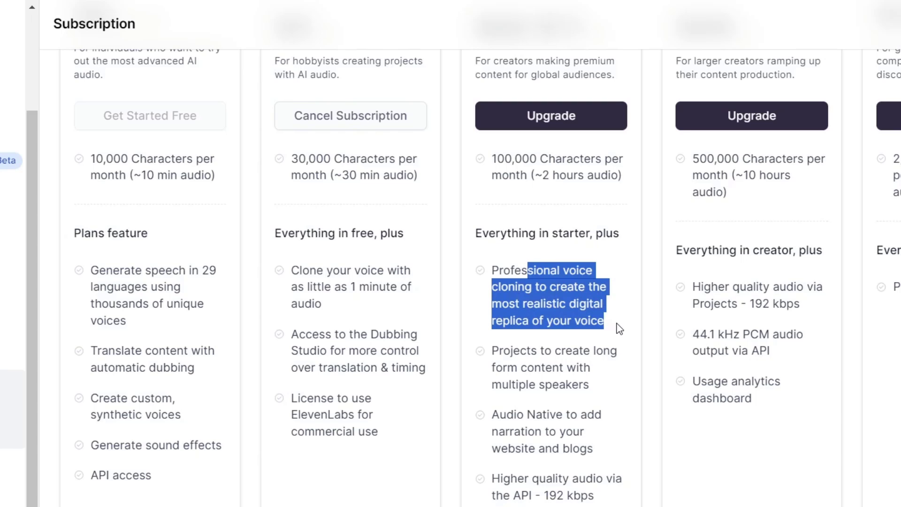
{"action": "scroll", "coordinate": [617, 329], "scroll_direction": "up", "scroll_amount": 4}
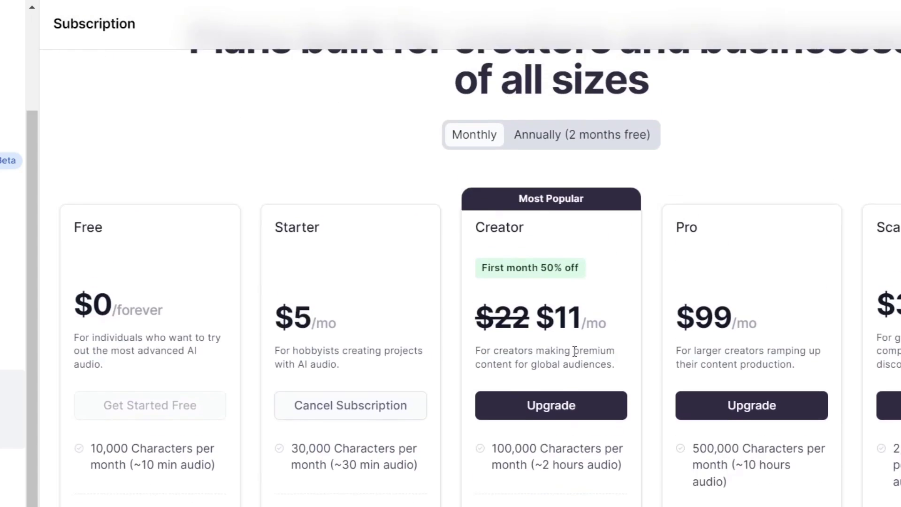
{"action": "scroll", "coordinate": [572, 352], "scroll_direction": "down", "scroll_amount": 2}
{"action": "left_click_drag", "start_coordinate": [277, 103], "coordinate": [360, 118]}
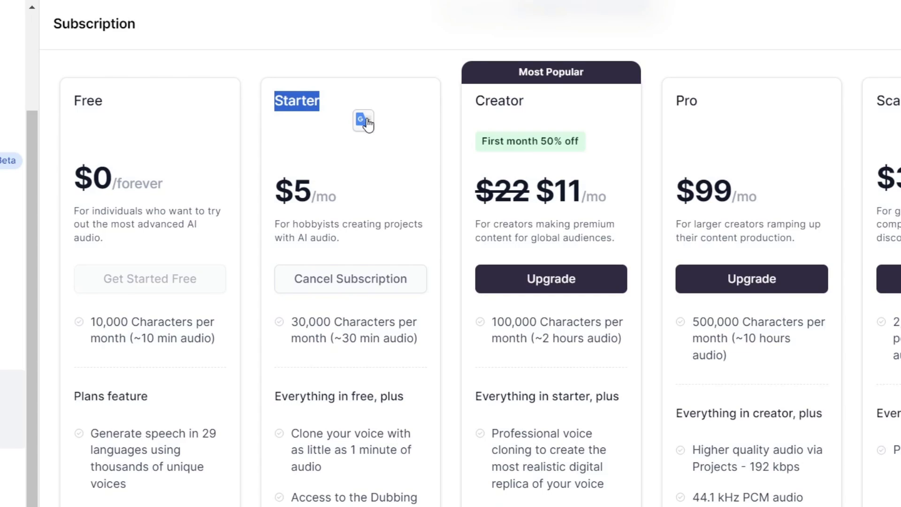
{"action": "scroll", "coordinate": [359, 137], "scroll_direction": "down", "scroll_amount": 3}
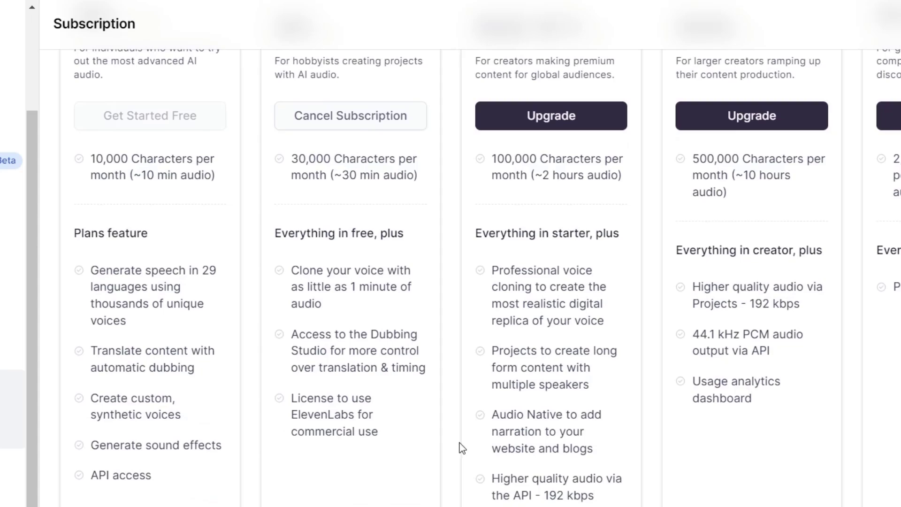
{"action": "scroll", "coordinate": [414, 448], "scroll_direction": "up", "scroll_amount": 3}
{"action": "left_click_drag", "start_coordinate": [85, 184], "coordinate": [103, 186]}
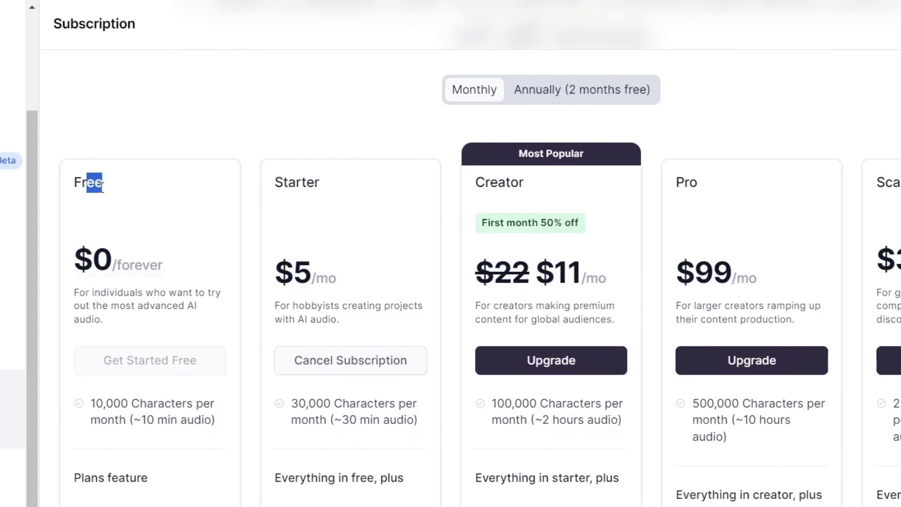
{"action": "scroll", "coordinate": [195, 225], "scroll_direction": "up", "scroll_amount": 5}
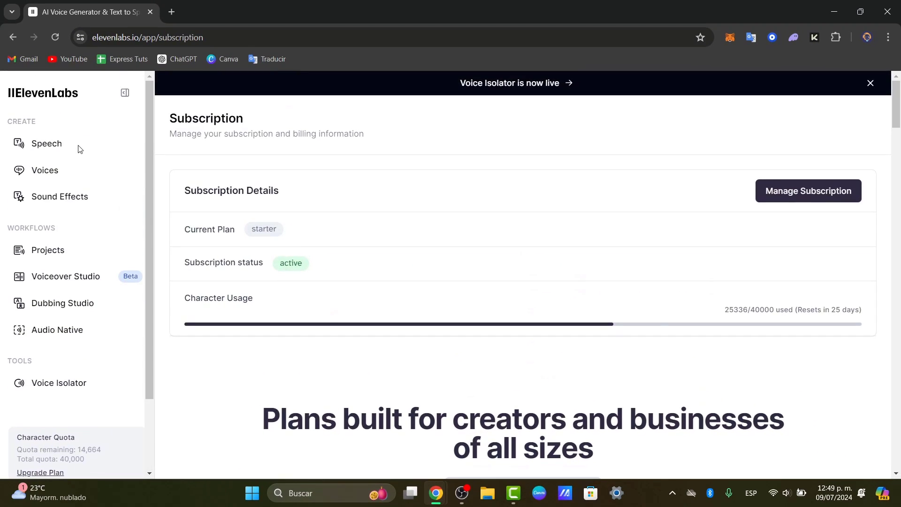
- Choose Instant Voice Cloning and review the 25-sample limit and sample upload guidance
{"action": "left_click", "coordinate": [56, 178]}
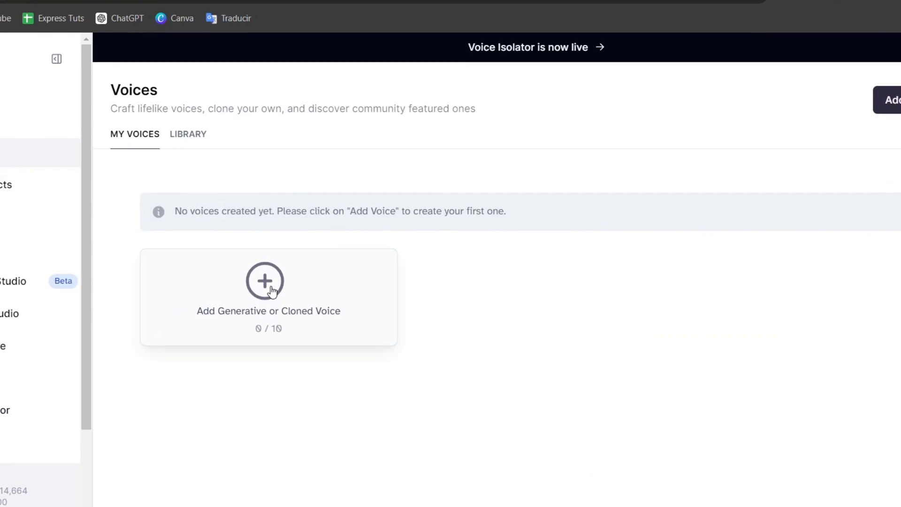
{"action": "left_click", "coordinate": [270, 290]}
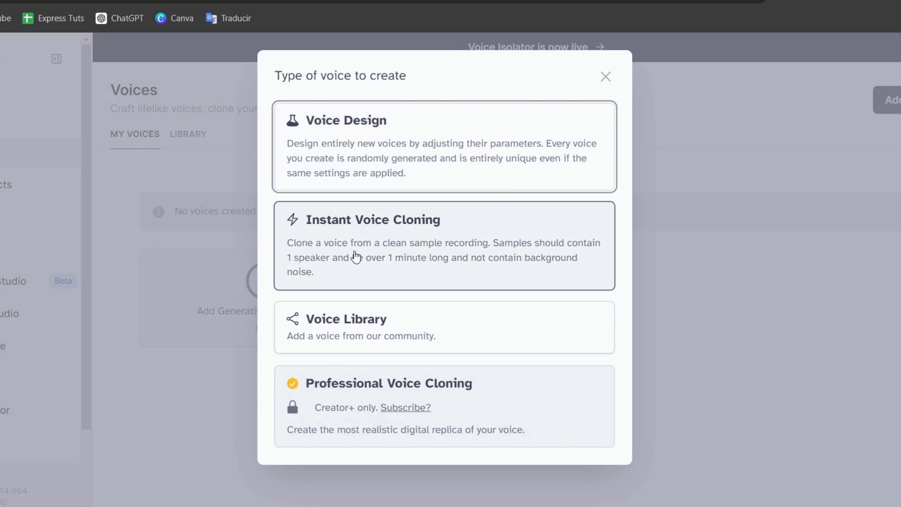
{"action": "left_click", "coordinate": [498, 236]}
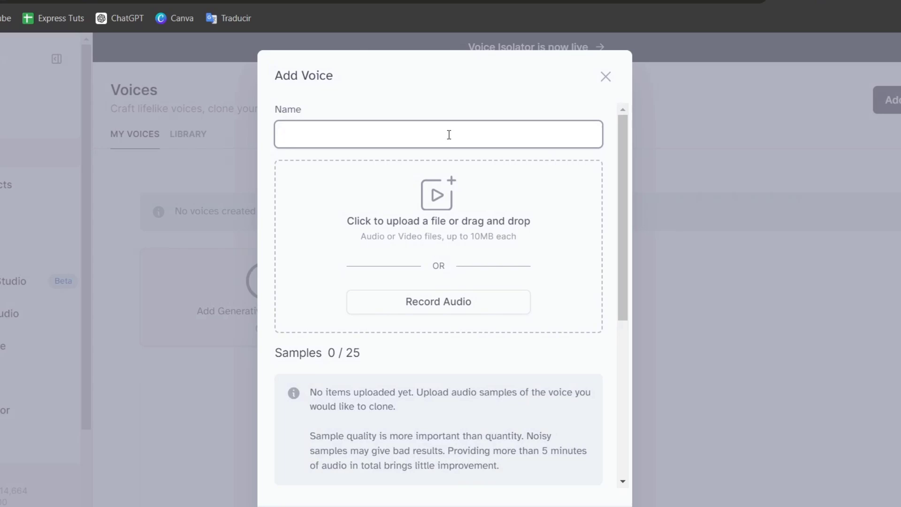
{"action": "type", "text": "Stephen"}
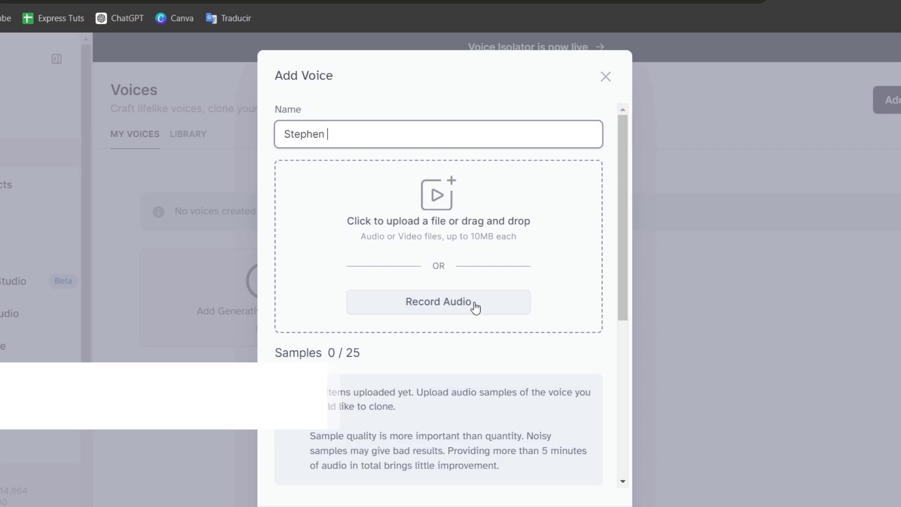
{"action": "scroll", "coordinate": [536, 365], "scroll_direction": "down", "scroll_amount": 1}
{"action": "scroll", "coordinate": [536, 371], "scroll_direction": "down", "scroll_amount": 2}
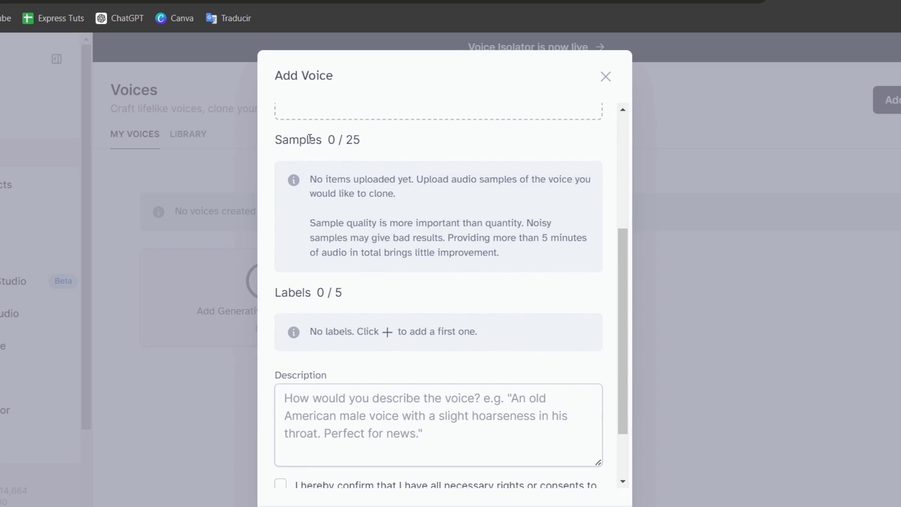
{"action": "left_click_drag", "start_coordinate": [346, 140], "coordinate": [362, 141]}
{"action": "left_click_drag", "start_coordinate": [359, 181], "coordinate": [555, 185]}
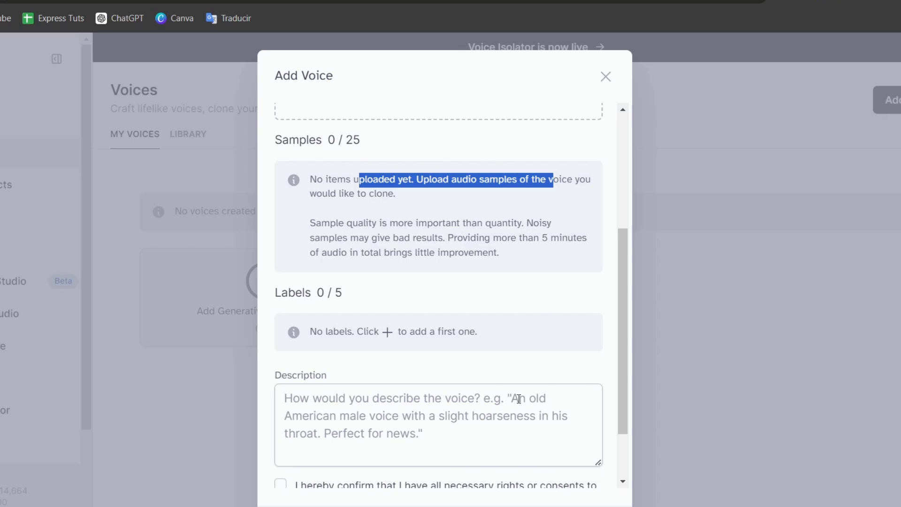
{"action": "scroll", "coordinate": [518, 398], "scroll_direction": "down", "scroll_amount": 1}
{"action": "left_click", "coordinate": [384, 343]}
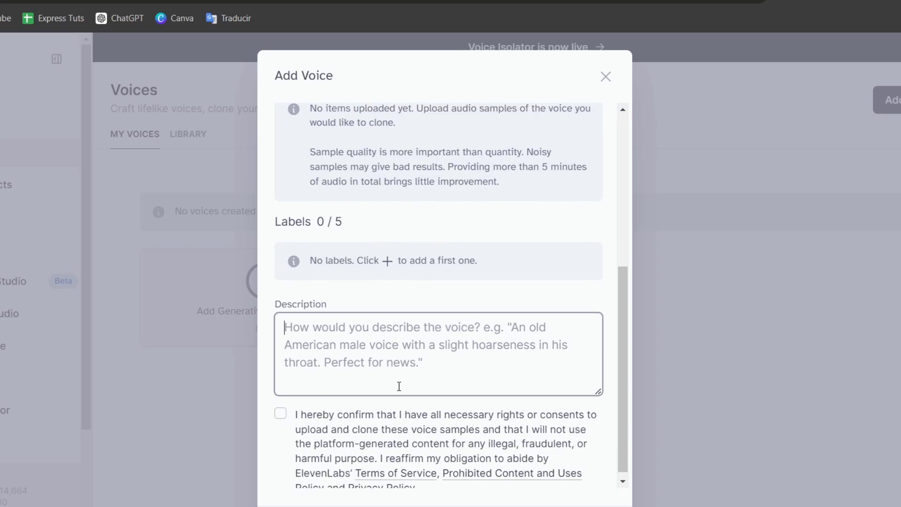
{"action": "scroll", "coordinate": [461, 442], "scroll_direction": "down", "scroll_amount": 1}
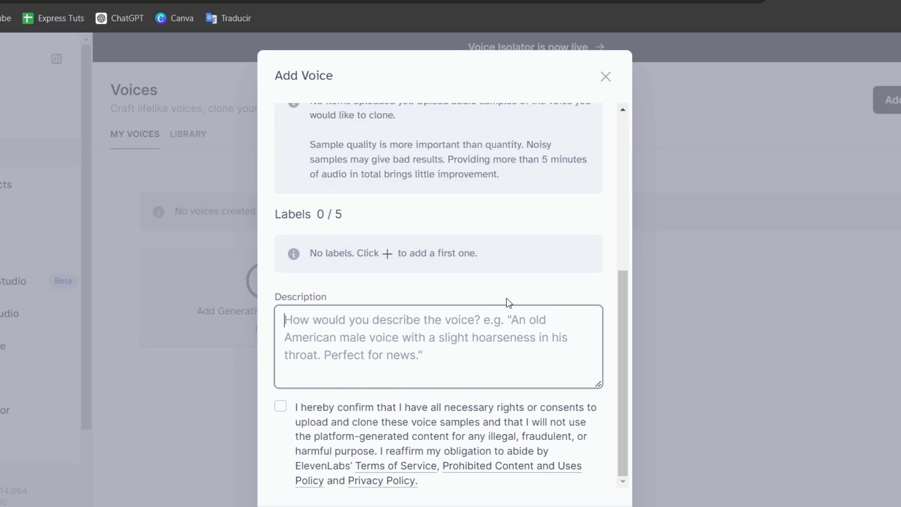
{"action": "scroll", "coordinate": [506, 298], "scroll_direction": "up", "scroll_amount": 5}
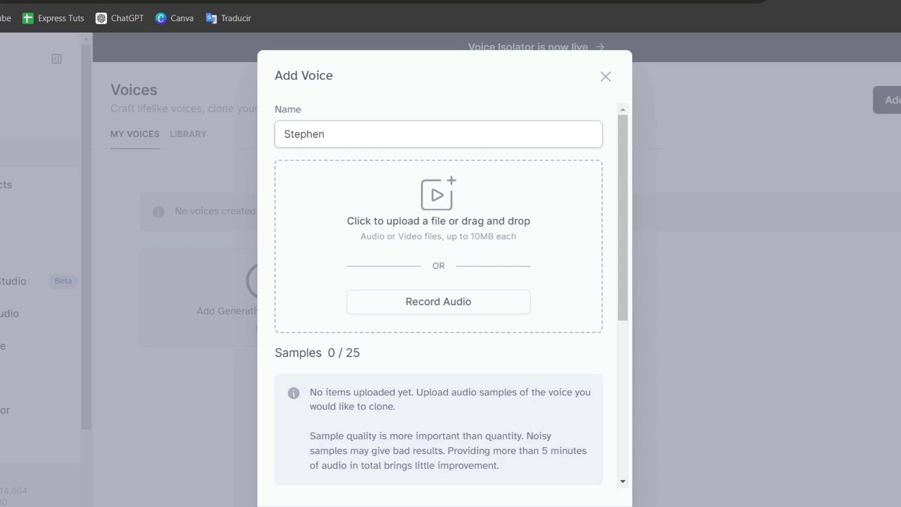
- Select the ChatGPT voice cloning script from the Introduction through the first conversational phrase
{"action": "key", "text": "ctrl+t"}
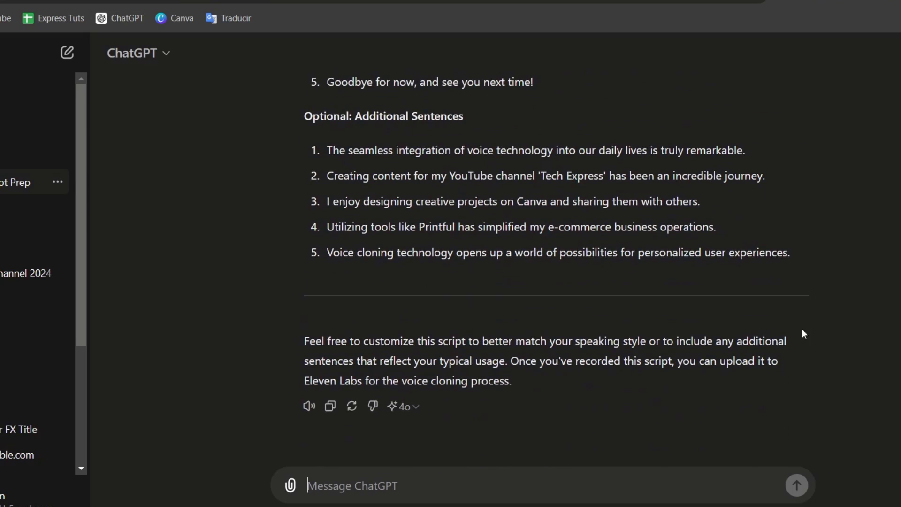
{"action": "scroll", "coordinate": [733, 296], "scroll_direction": "up", "scroll_amount": 10}
{"action": "scroll", "coordinate": [732, 296], "scroll_direction": "up", "scroll_amount": 10}
{"action": "scroll", "coordinate": [733, 296], "scroll_direction": "up", "scroll_amount": 5}
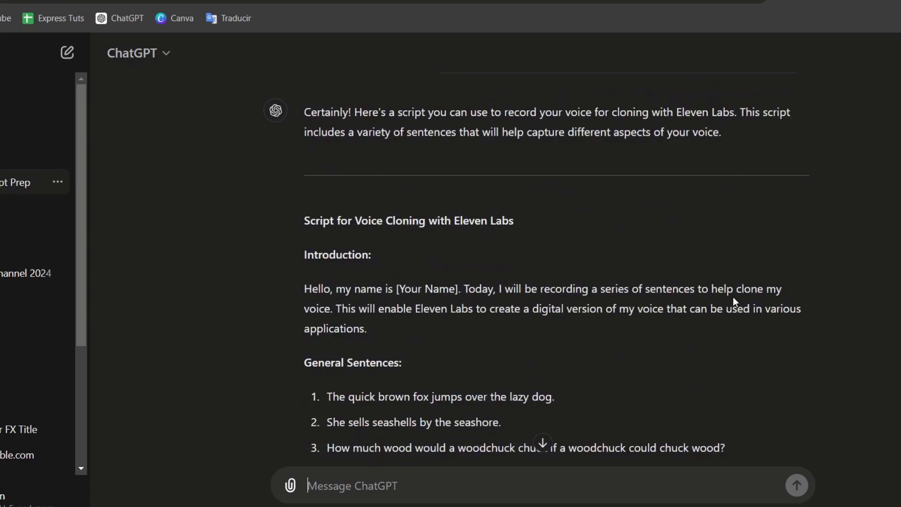
{"action": "scroll", "coordinate": [732, 296], "scroll_direction": "up", "scroll_amount": 2}
{"action": "scroll", "coordinate": [649, 296], "scroll_direction": "down", "scroll_amount": 3}
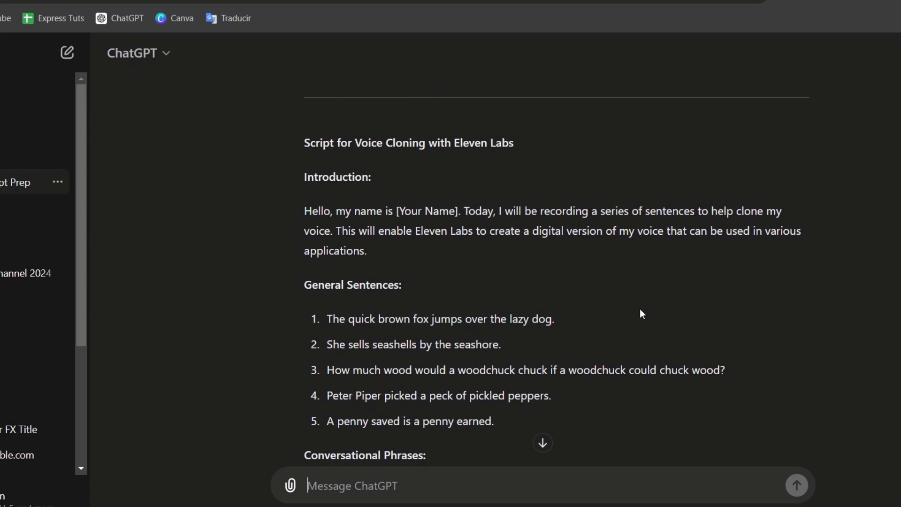
{"action": "scroll", "coordinate": [640, 313], "scroll_direction": "down", "scroll_amount": 1}
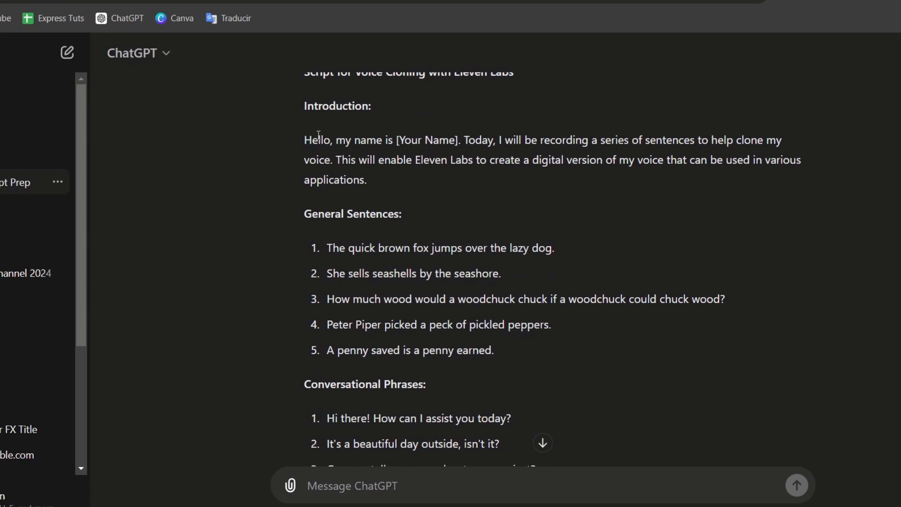
{"action": "left_click_drag", "start_coordinate": [303, 107], "coordinate": [724, 405]}
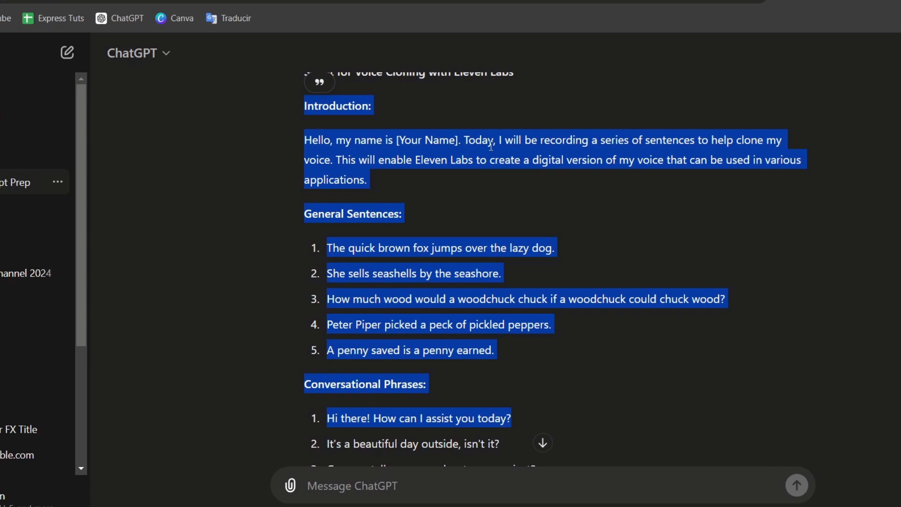
{"action": "scroll", "coordinate": [406, 228], "scroll_direction": "down", "scroll_amount": 5}
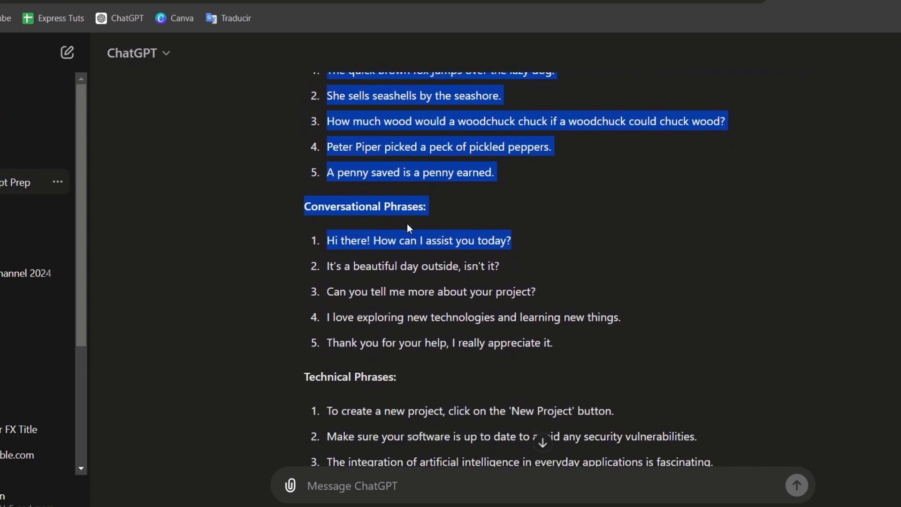
{"action": "scroll", "coordinate": [415, 267], "scroll_direction": "down", "scroll_amount": 1}
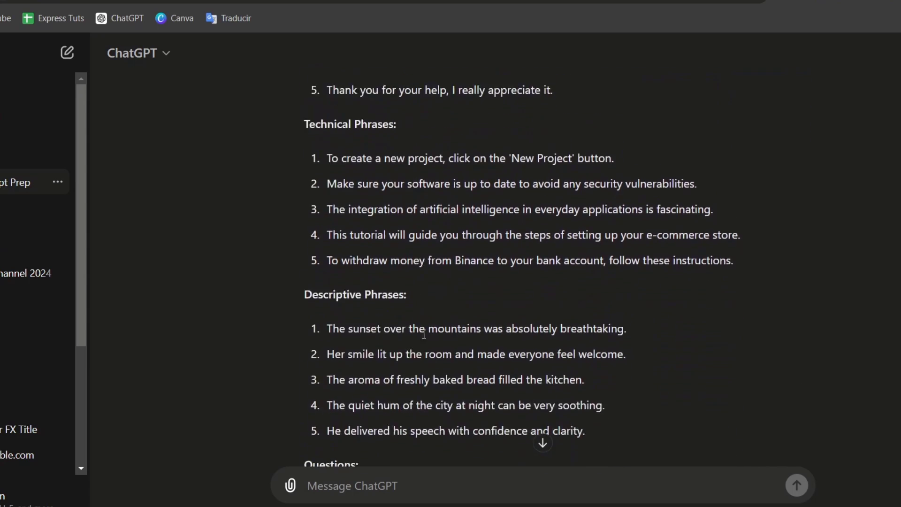
{"action": "scroll", "coordinate": [428, 343], "scroll_direction": "down", "scroll_amount": 2}
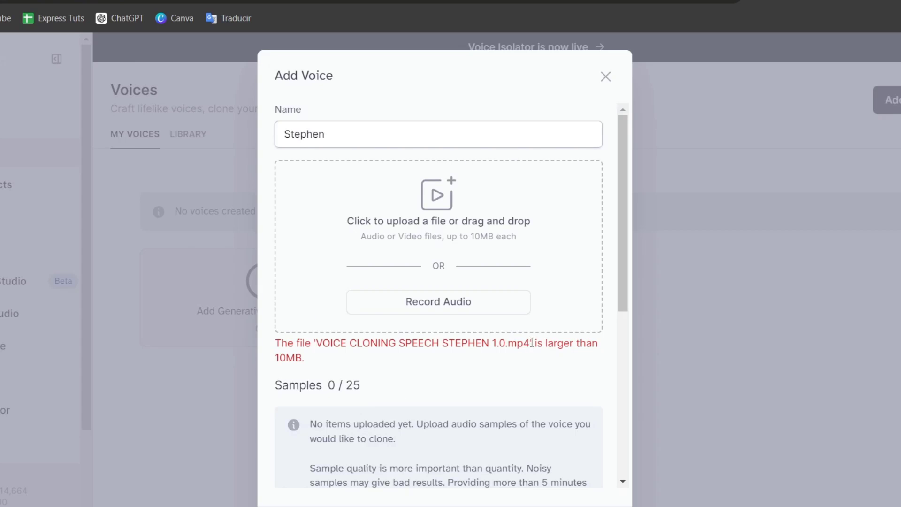
- After the over-10MB error, upload the downloaded 5.1 MB MP4 as sample 1 of 25
{"action": "left_click_drag", "start_coordinate": [537, 343], "coordinate": [586, 342]}
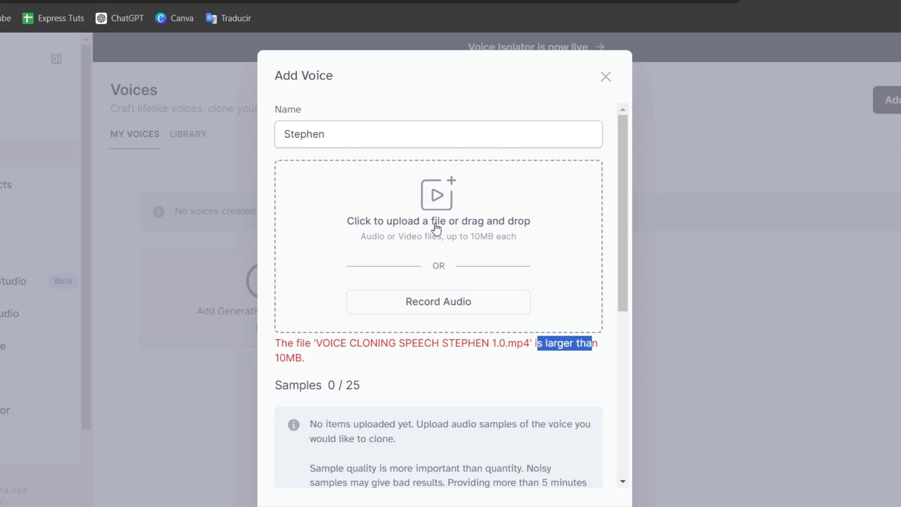
{"action": "left_click", "coordinate": [441, 198]}
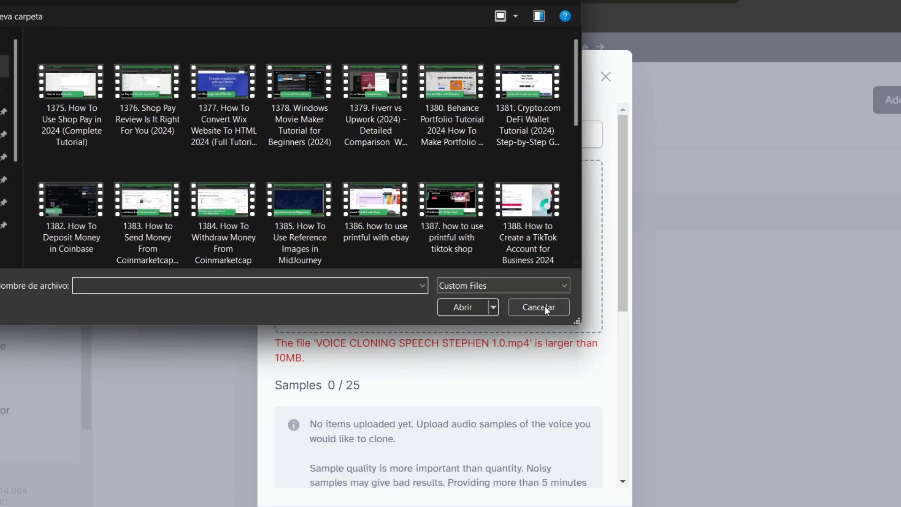
{"action": "left_click", "coordinate": [538, 307]}
{"action": "left_click", "coordinate": [823, 2]}
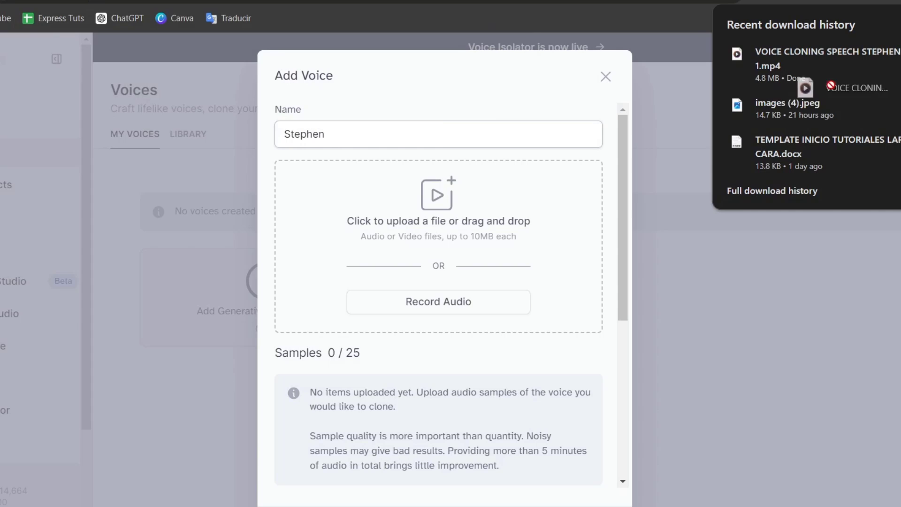
{"action": "left_click_drag", "start_coordinate": [824, 63], "coordinate": [453, 222]}
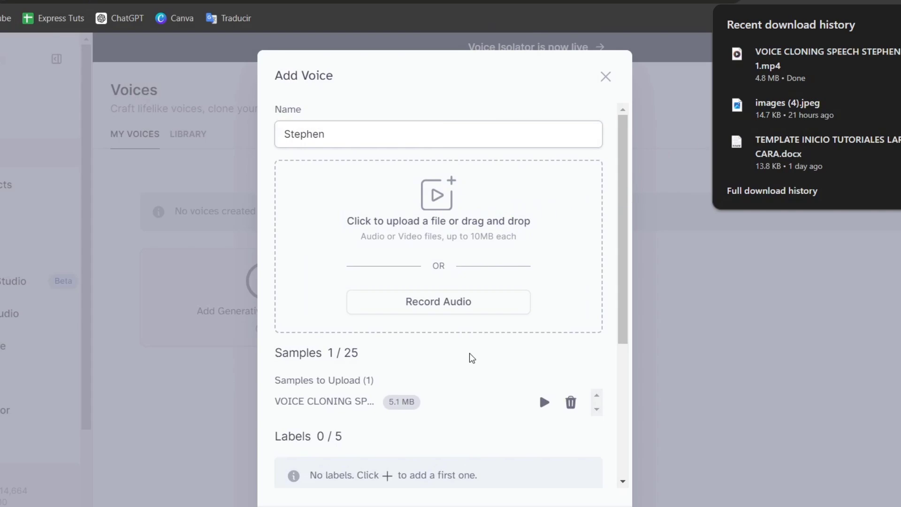
{"action": "scroll", "coordinate": [469, 358], "scroll_direction": "down", "scroll_amount": 2}
{"action": "scroll", "coordinate": [469, 358], "scroll_direction": "up", "scroll_amount": 1}
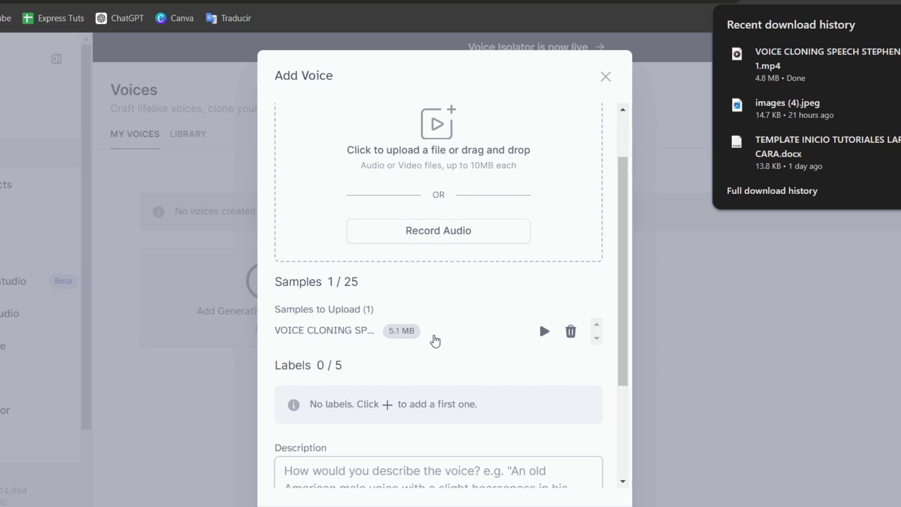
{"action": "scroll", "coordinate": [390, 354], "scroll_direction": "down", "scroll_amount": 2}
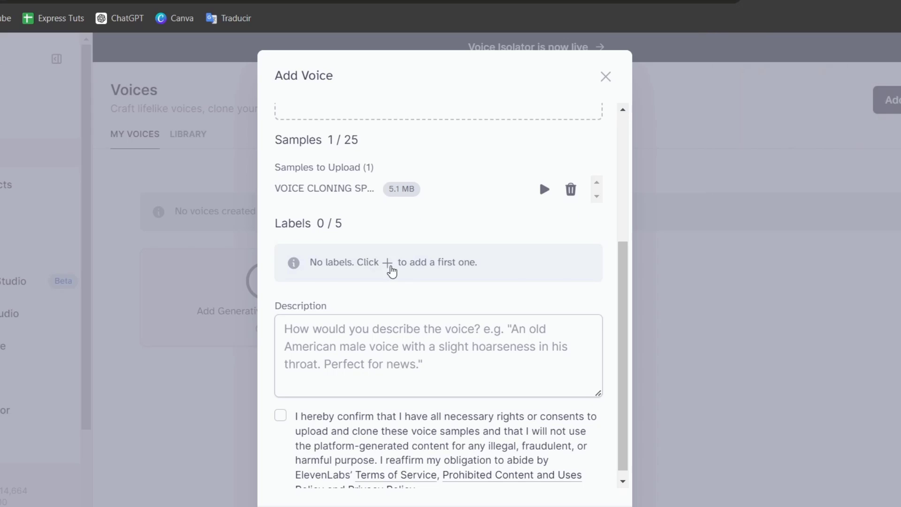
- Add the label accent: british to the Stephen voice
{"action": "left_click", "coordinate": [388, 263]}
{"action": "left_click", "coordinate": [391, 266]}
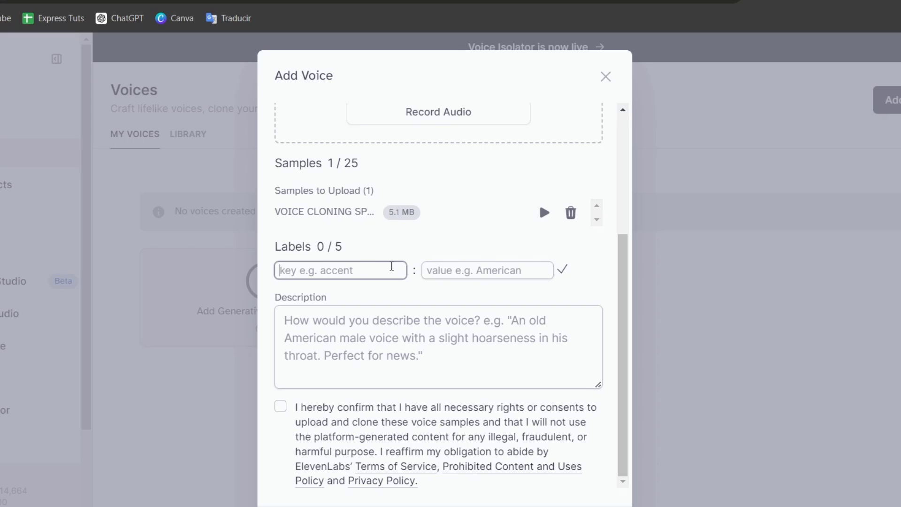
{"action": "type", "text": "accent"}
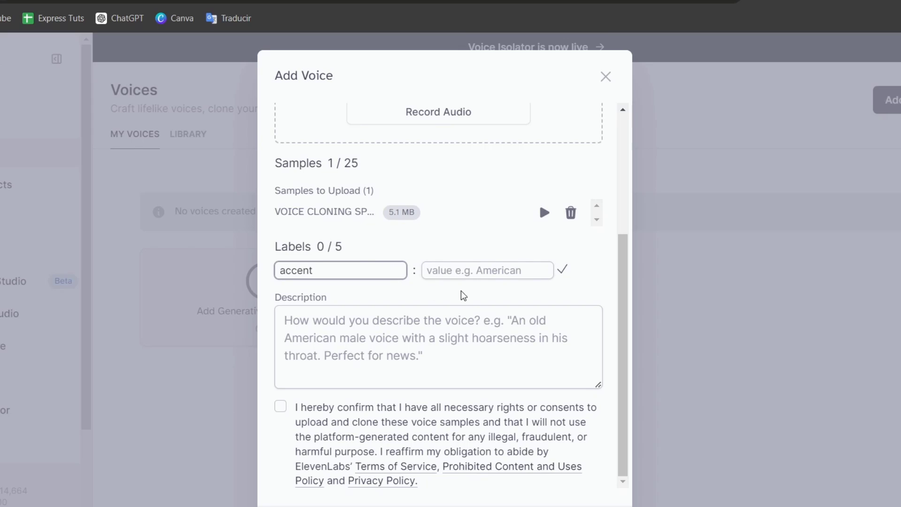
{"action": "left_click", "coordinate": [493, 269]}
{"action": "type", "text": "britis"}
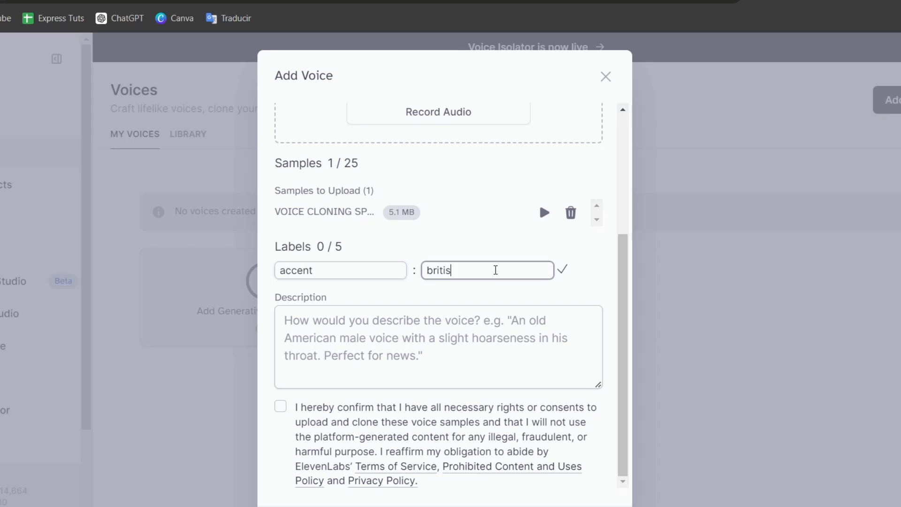
{"action": "type", "text": "h"}
- Describe the voice as a warm, friendly teenager and accept the consent statement
{"action": "left_click", "coordinate": [462, 328]}
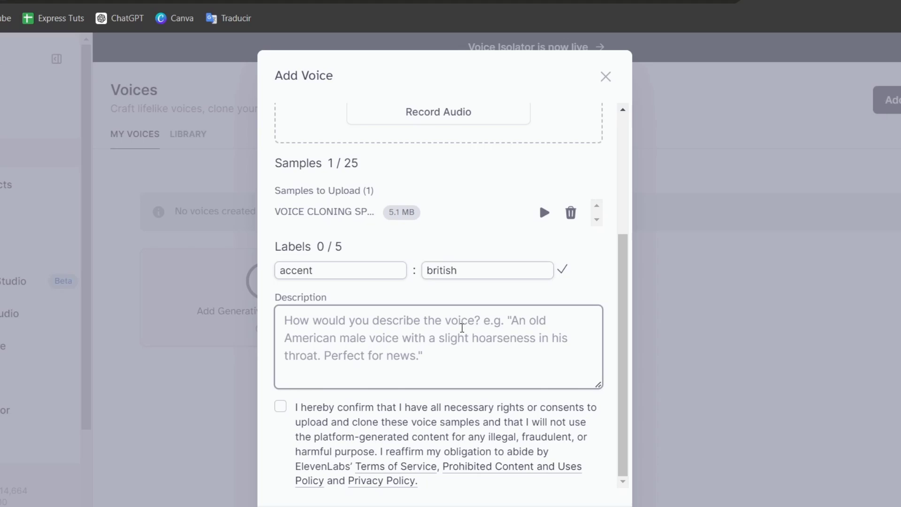
{"action": "type", "text": "A teengae"}
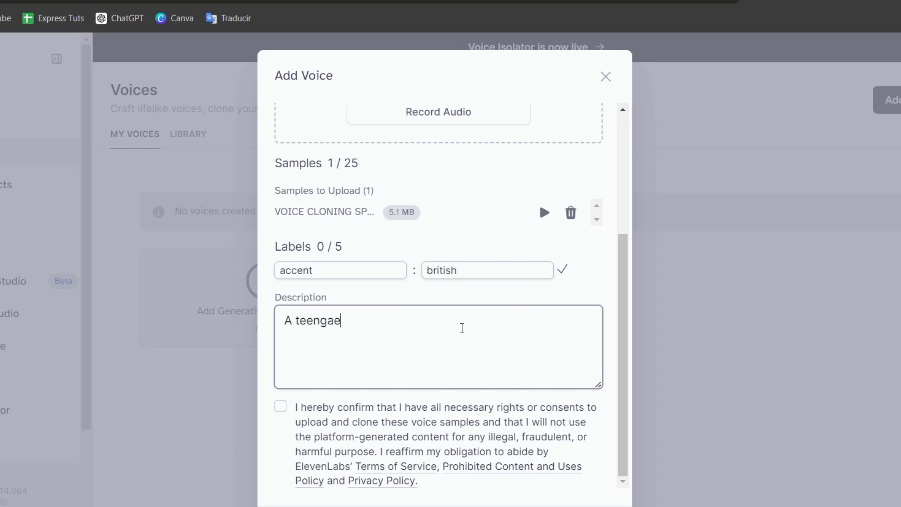
{"action": "key", "text": "BackSpace"}
{"action": "key", "text": "BackSpace"}
{"action": "type", "text": "ge midboy, with a warm and friendly tone."}
{"action": "scroll", "coordinate": [490, 399], "scroll_direction": "down", "scroll_amount": 3}
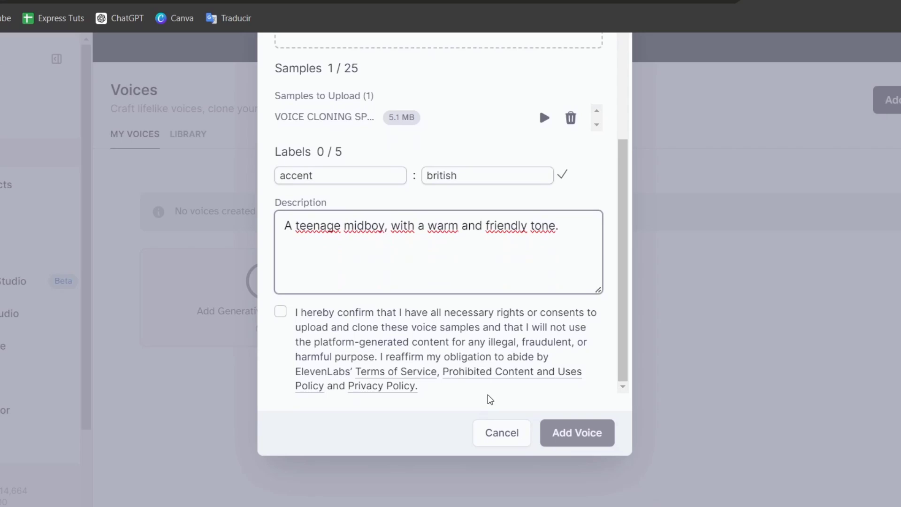
{"action": "left_click", "coordinate": [317, 311]}
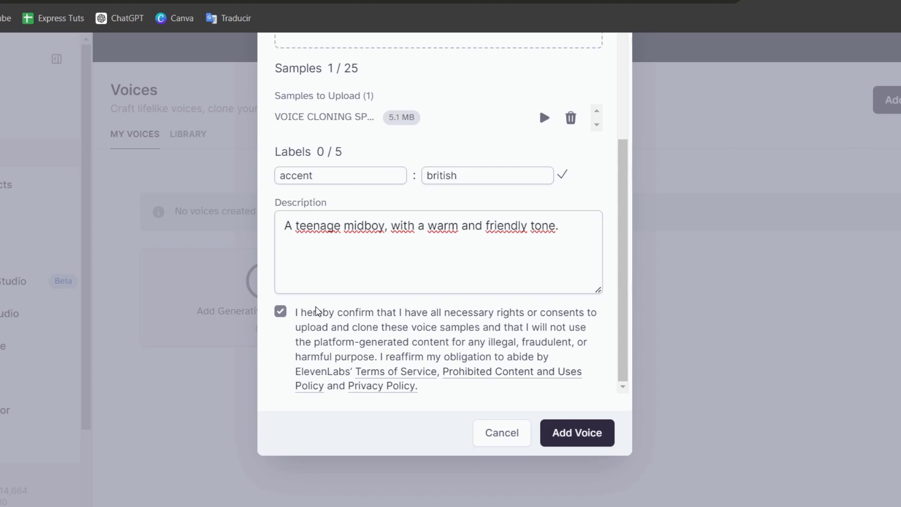
- Submit the Add Voice form to create the Stephen voice clone
{"action": "left_click", "coordinate": [560, 433]}
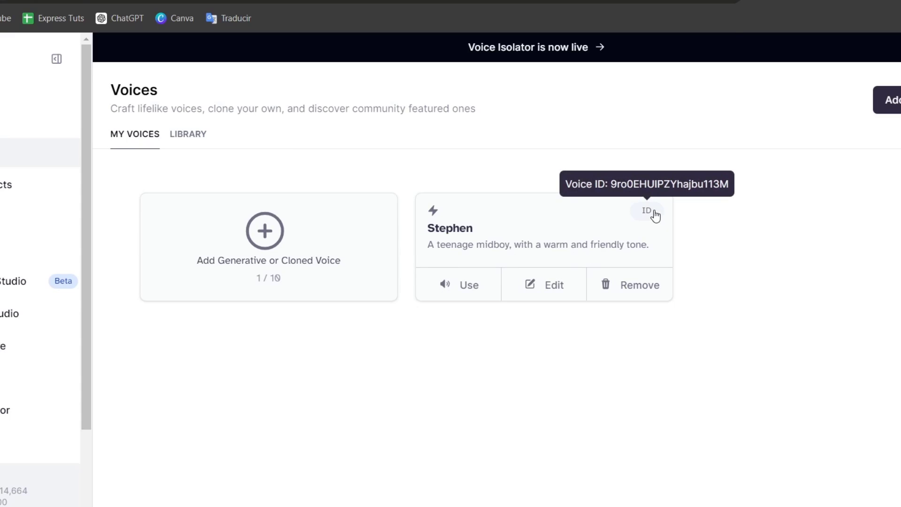
- With Stephen selected, generate and play "Hello, I am the clone of Stephen's vocals."
{"action": "left_click", "coordinate": [461, 296]}
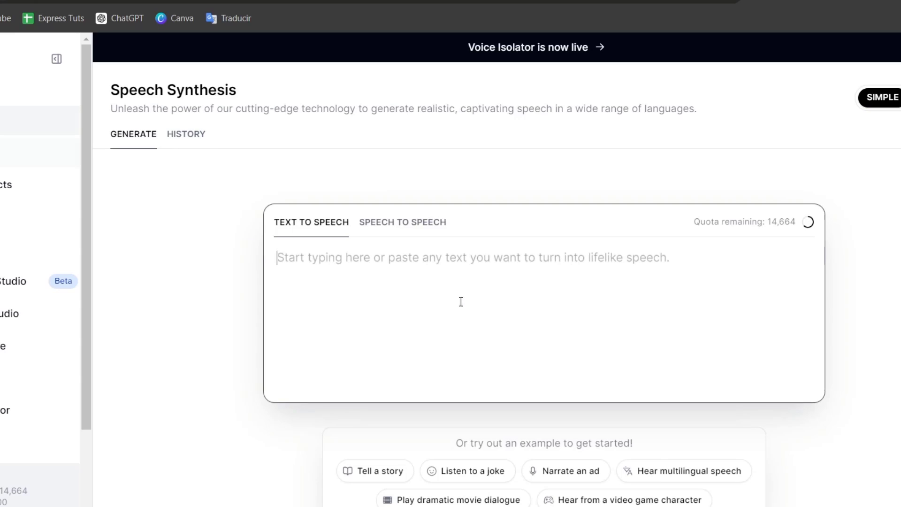
{"action": "type", "text": "Hello, I am the clone of Stephen's vocals."}
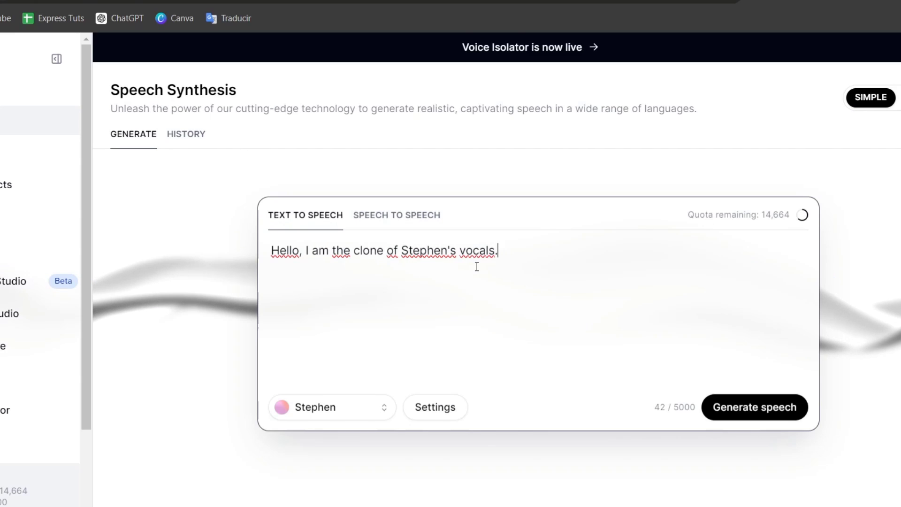
{"action": "left_click", "coordinate": [750, 411]}
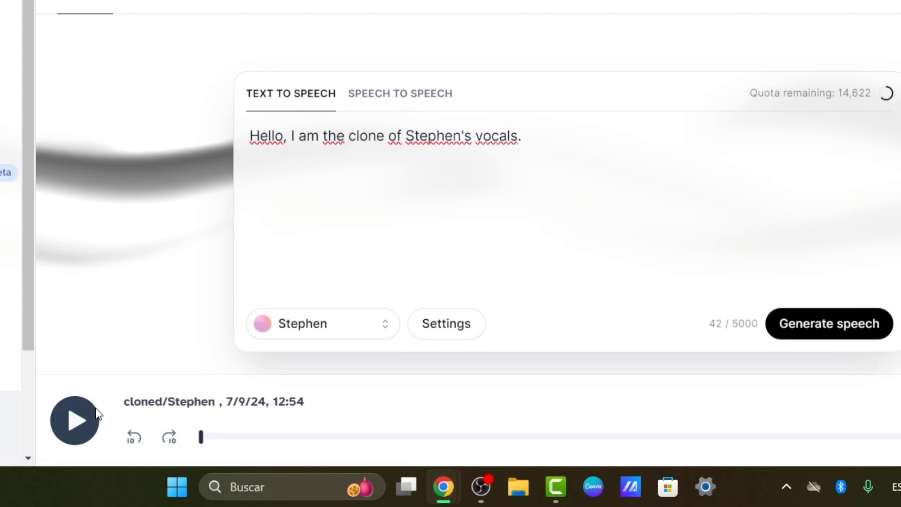
{"action": "left_click", "coordinate": [126, 487]}
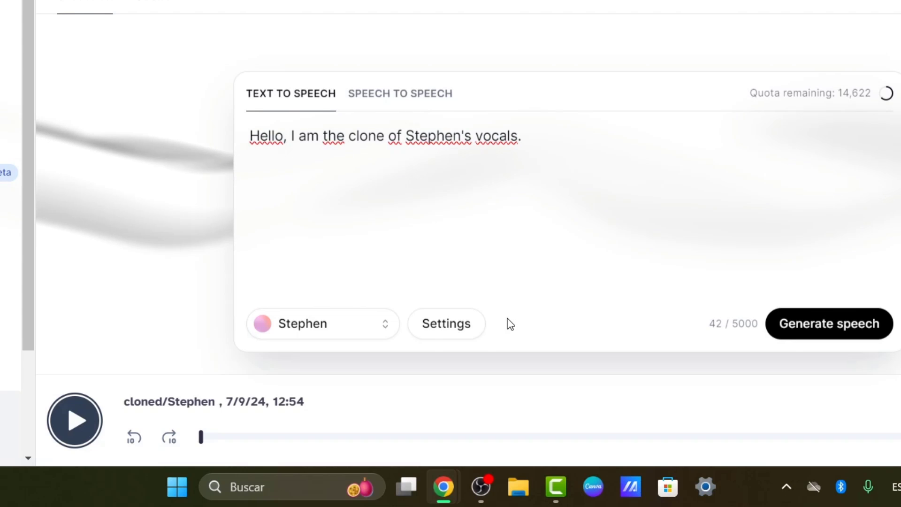
- Open Stephen's voice settings showing stability, similarity, style exaggeration and speaker boost
{"action": "left_click", "coordinate": [477, 333]}
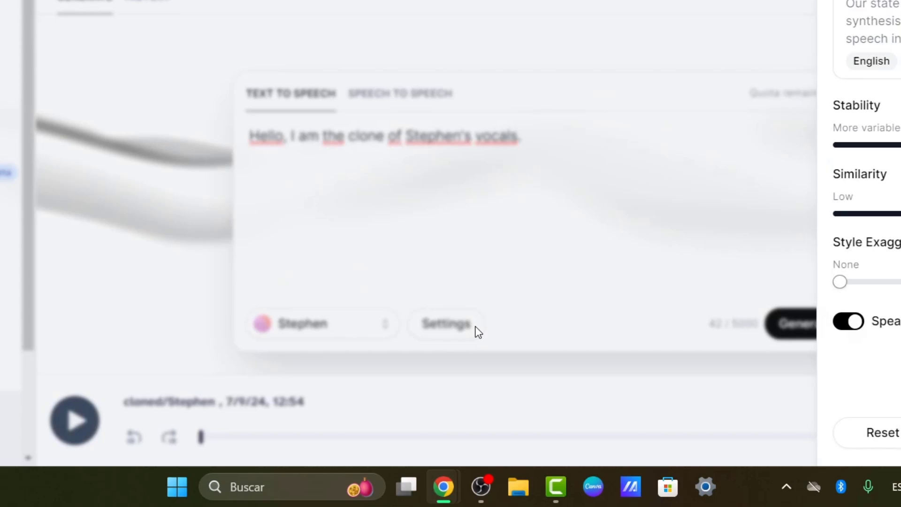